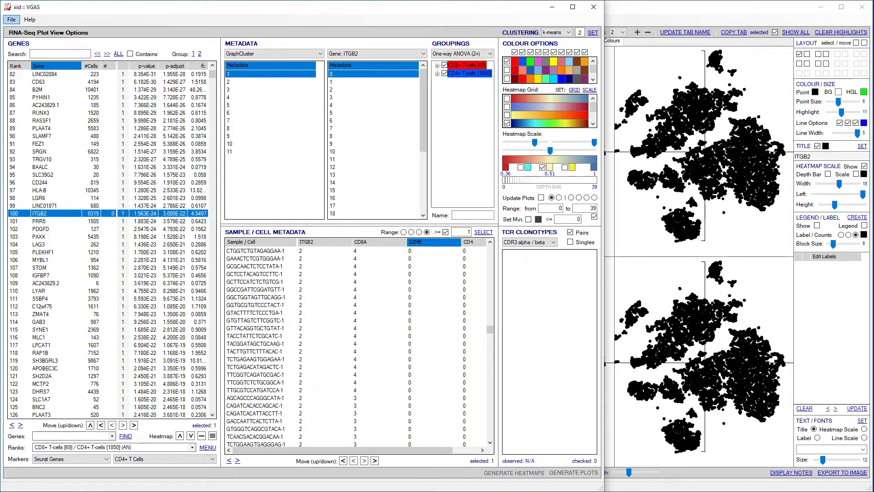
Colour the upper-left plot as an ITGB2 expression heatmap using the stacked-lines heatmap option
click(767, 12)
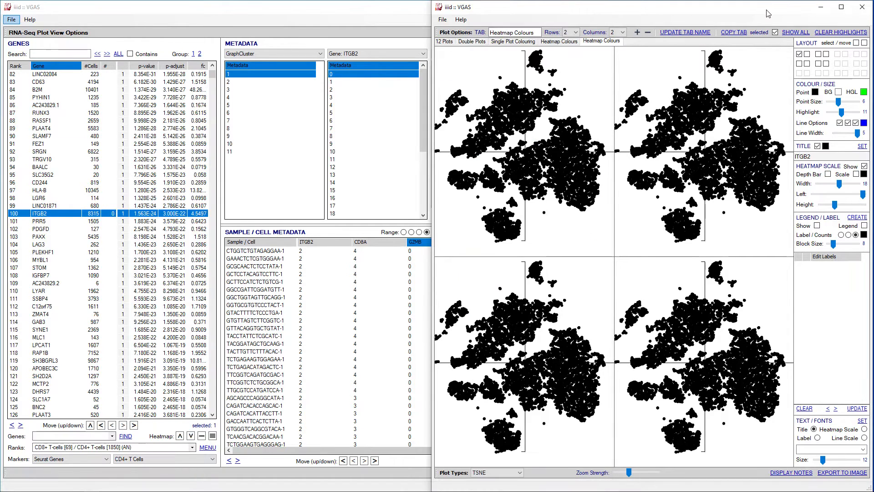
click(800, 55)
click(799, 55)
click(62, 216)
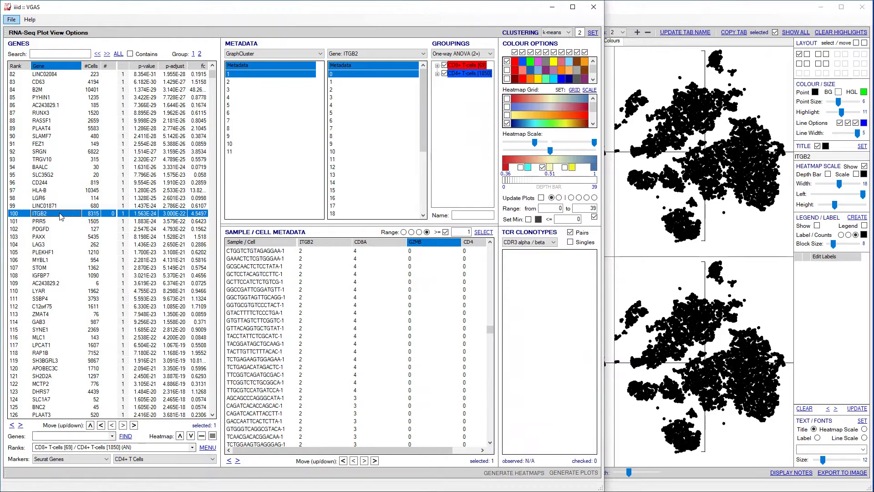
click(212, 436)
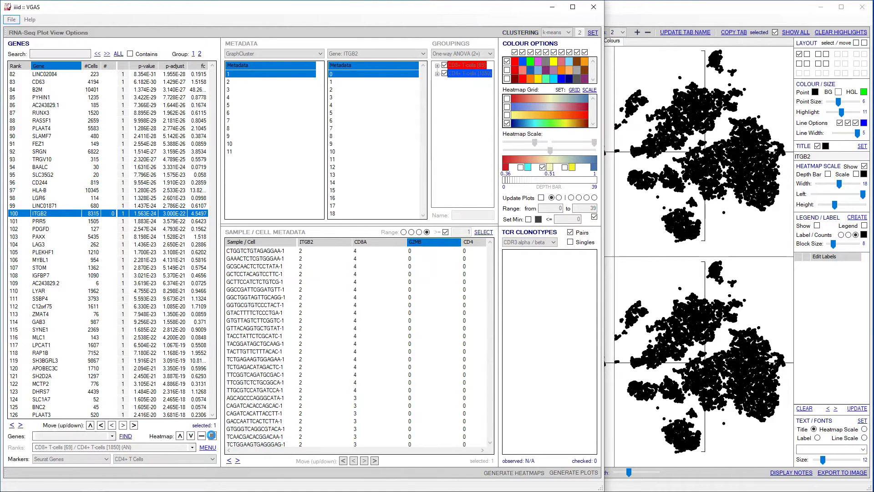
click(725, 4)
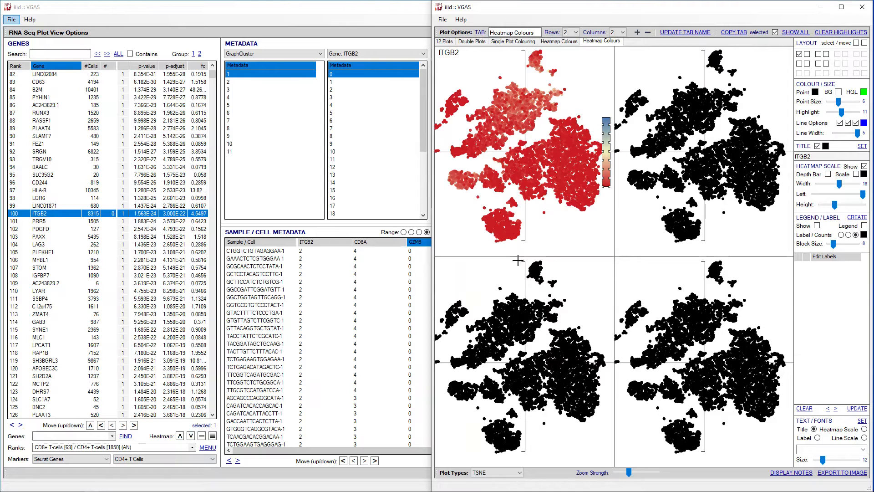
Colour the upper-right plot as an ITGB2 heatmap using the dash heatmap option, leaving that plot deselected
click(818, 54)
click(201, 436)
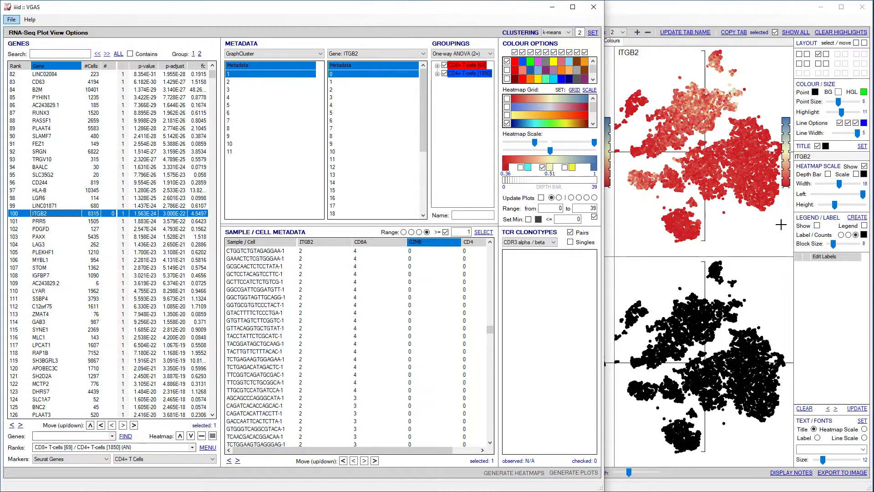
click(818, 155)
click(818, 54)
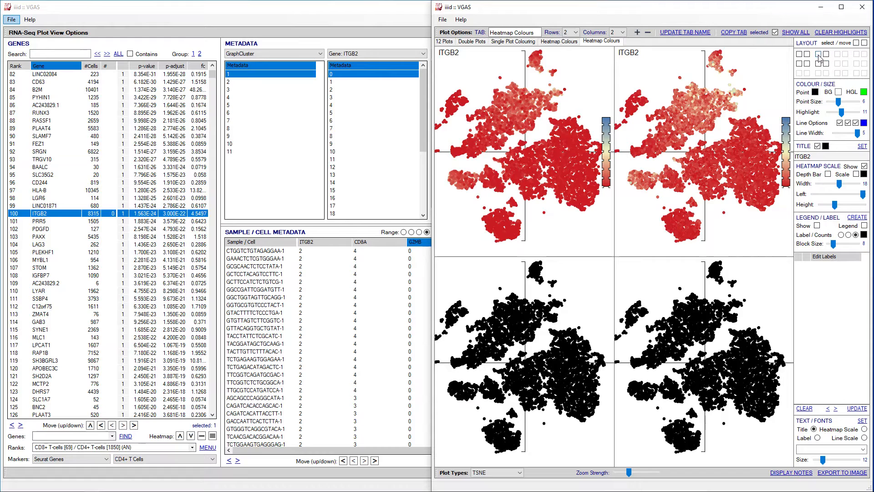
Colour the lower-left plot as an ITGB2 heatmap with the up option and the lower-right plot with the down option
click(799, 64)
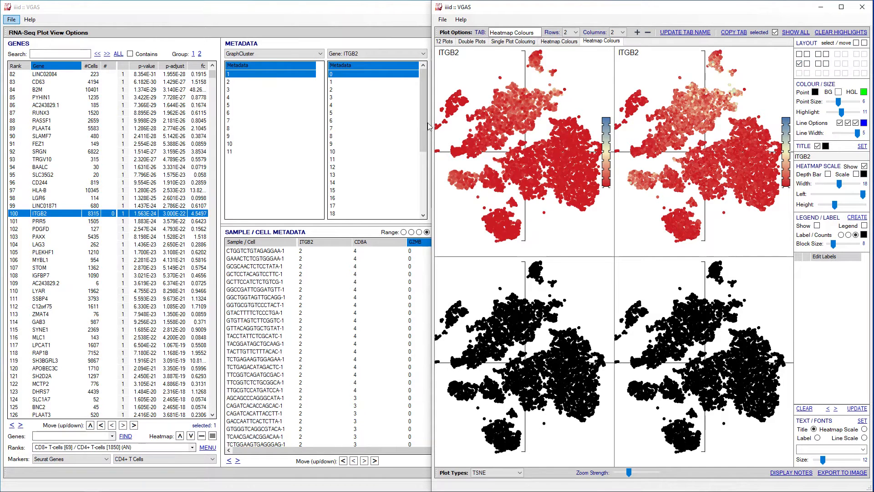
click(180, 436)
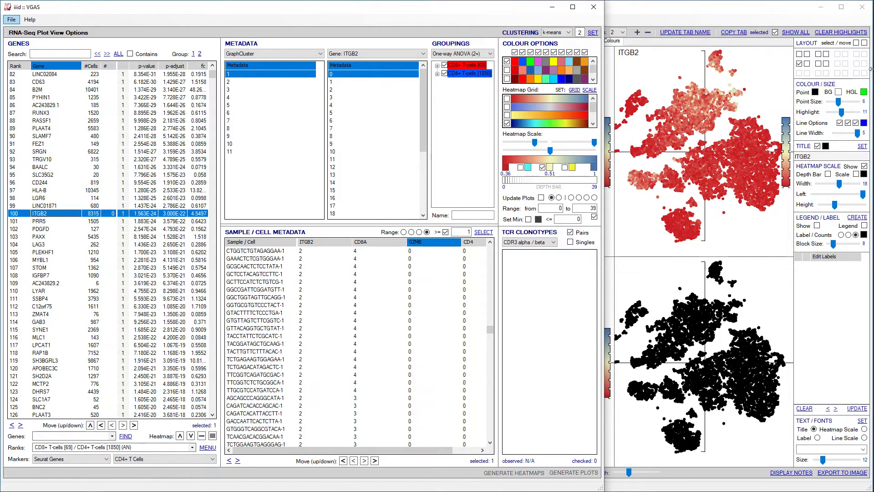
click(801, 65)
click(818, 63)
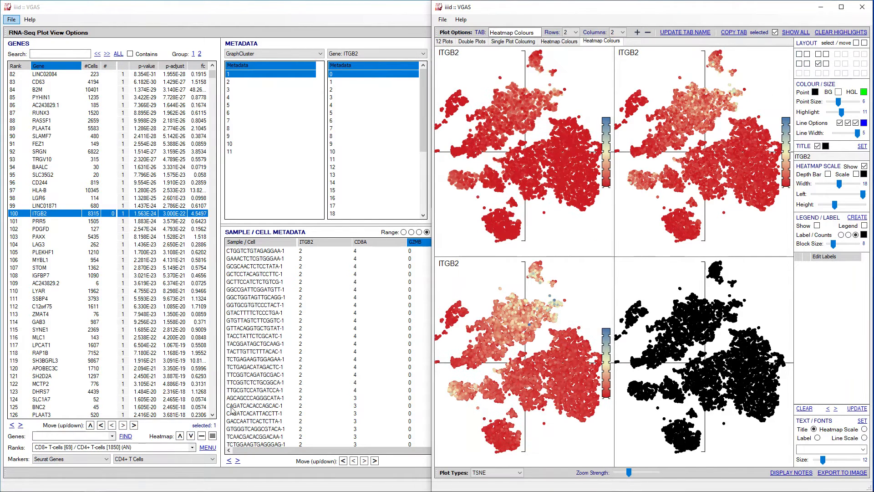
click(188, 436)
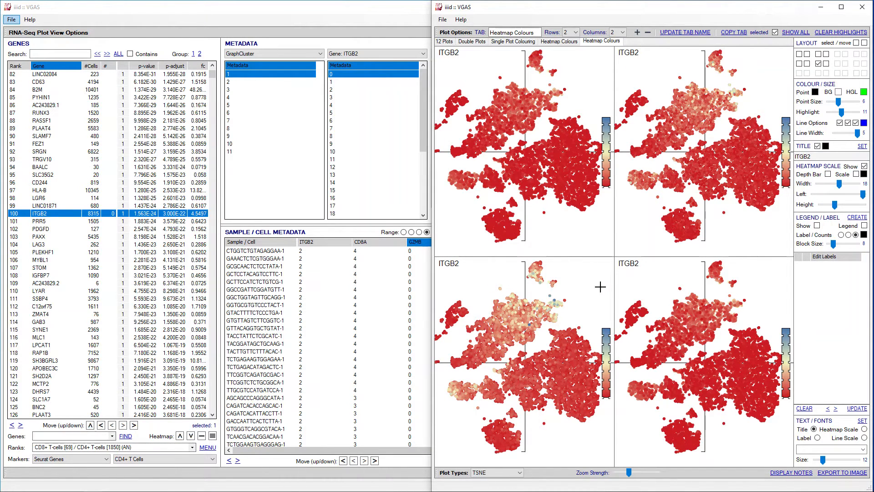
Add a new plot tab and set the ITGB2 gene as metadata
click(636, 32)
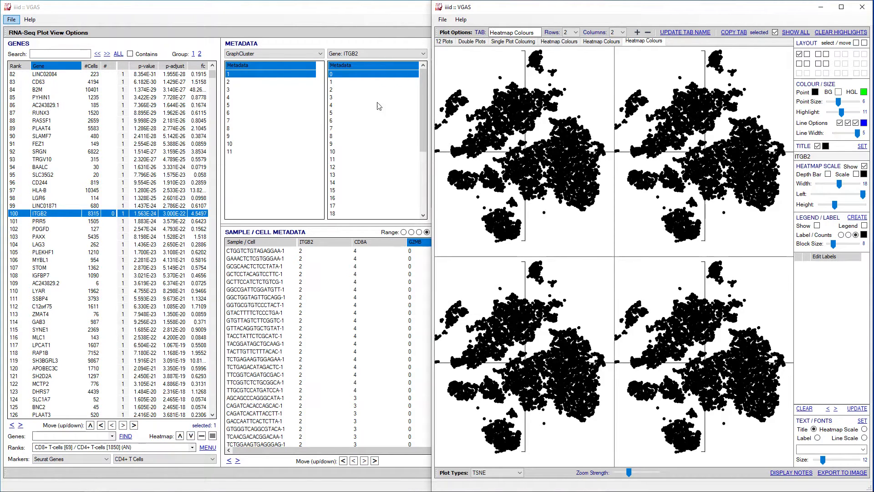
right_click(71, 216)
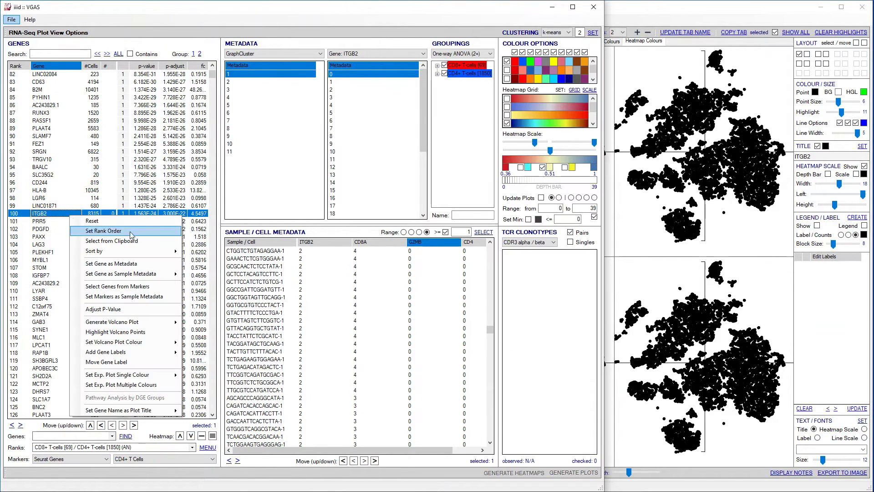
click(136, 266)
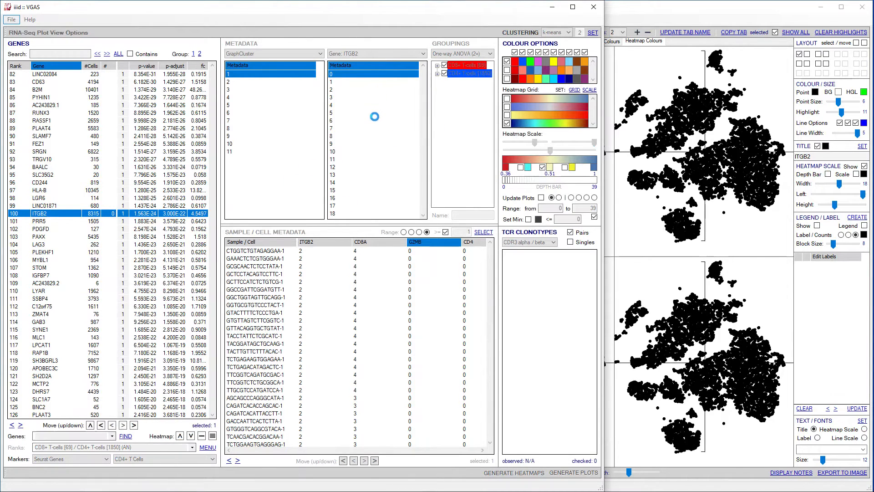
scroll(376, 121, down, 1)
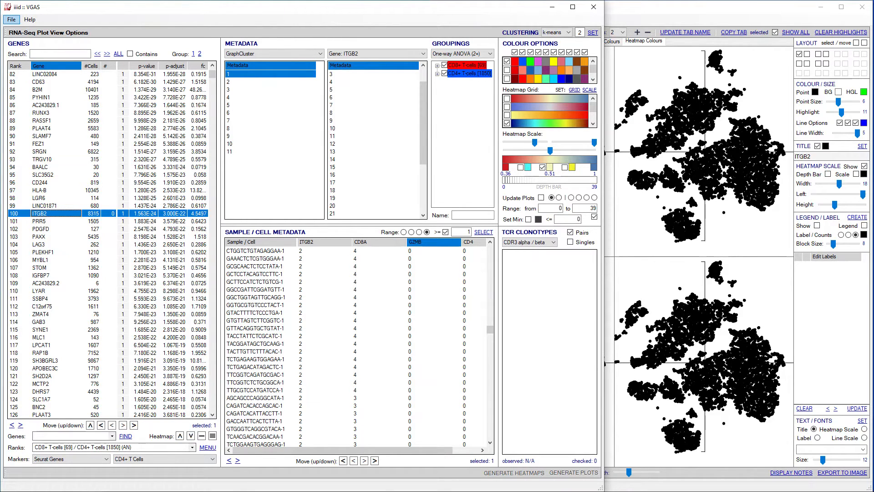
Update the coverage depth bar and set the heatmap colour range from the ITGB2 metadata
right_click(367, 111)
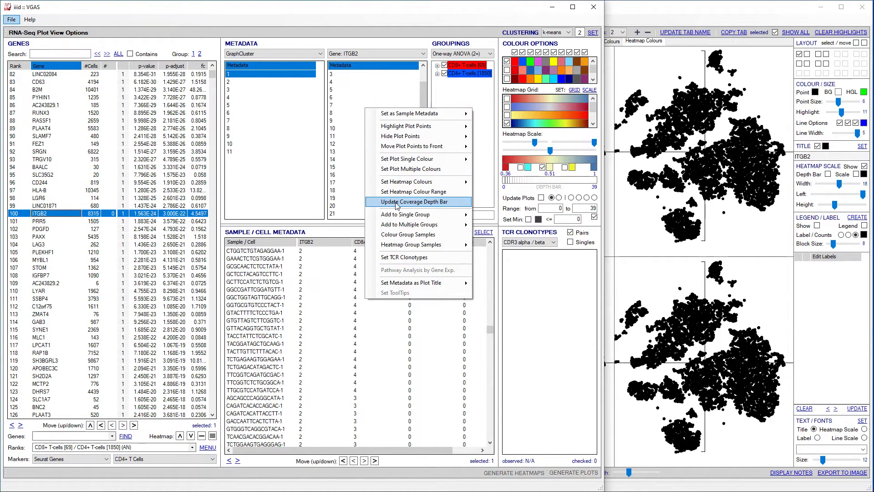
click(423, 206)
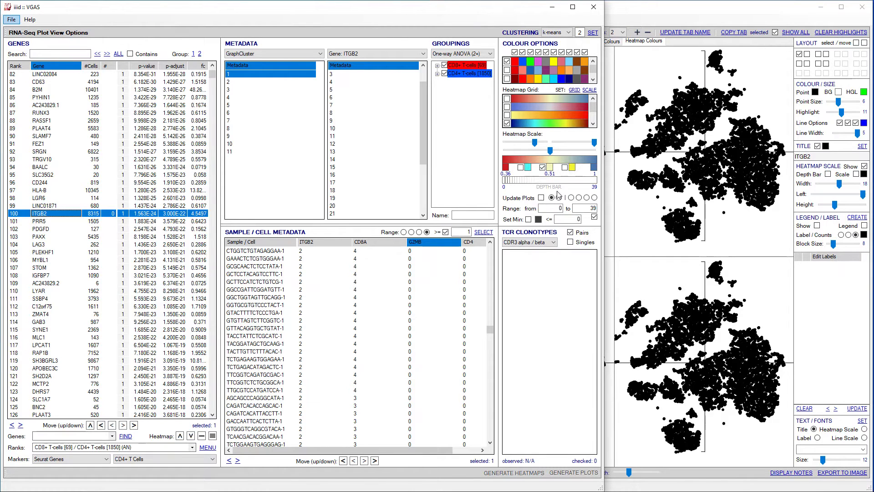
right_click(364, 120)
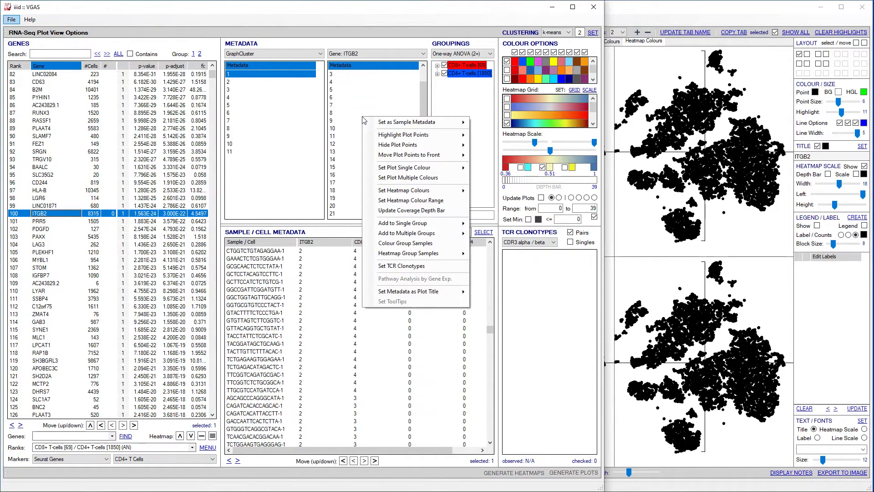
click(432, 200)
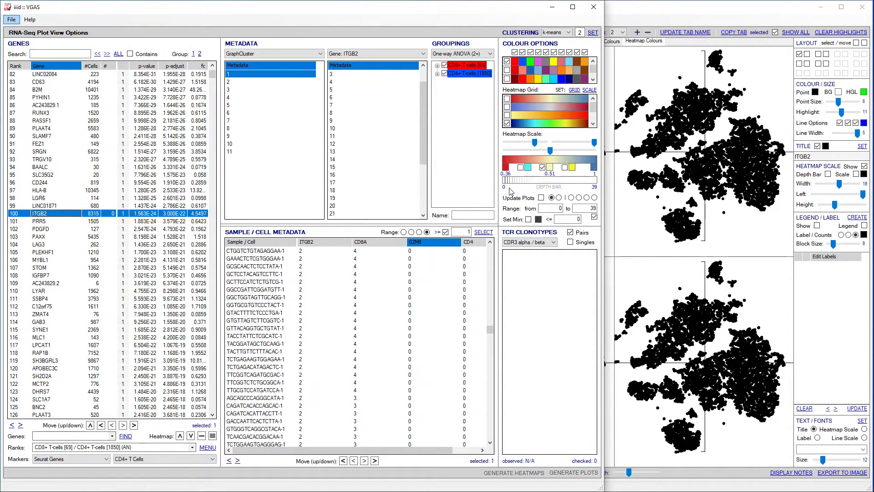
Set the upper-left plot's heatmap colours by Scale from the ITGB2 metadata
right_click(358, 117)
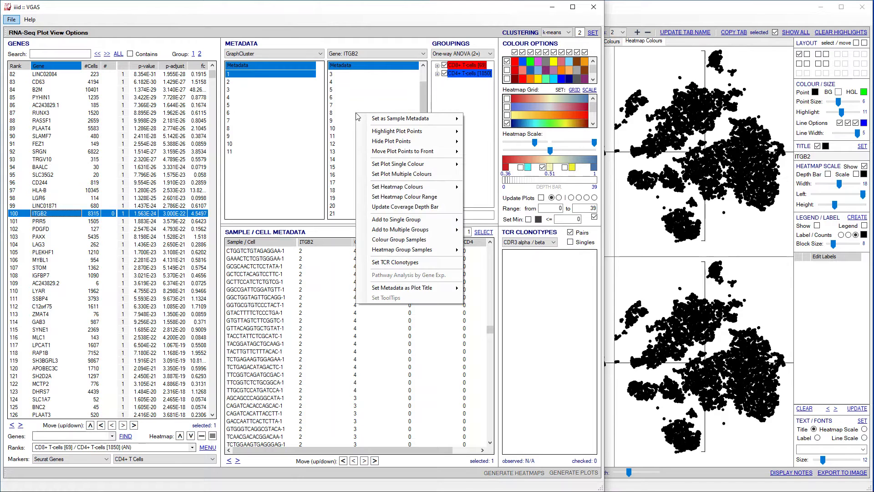
mouse_move(441, 187)
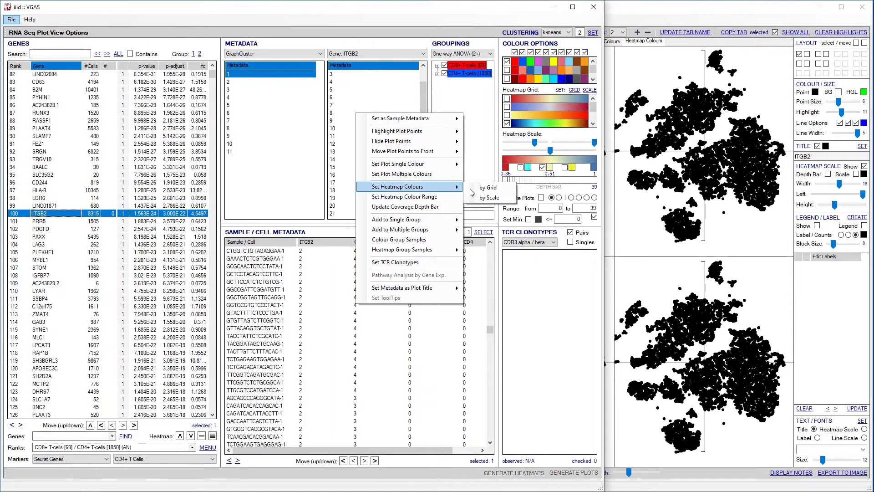
click(489, 198)
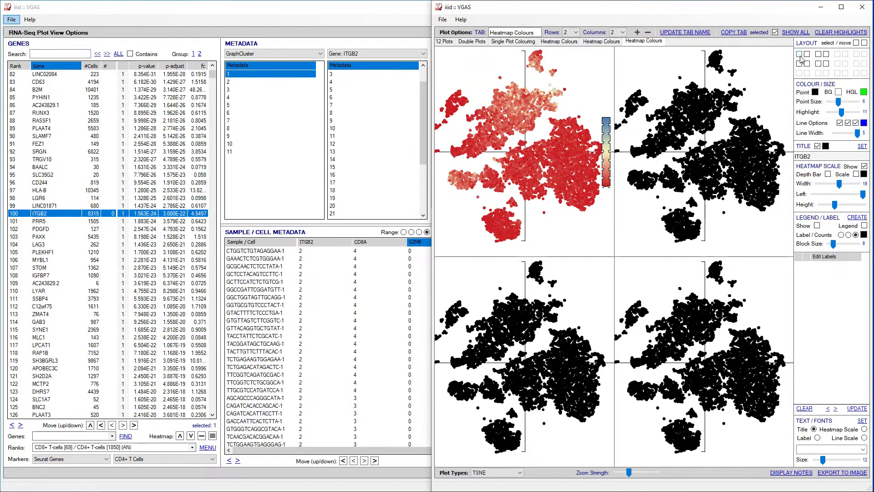
Select only the upper-right plot and set its heatmap colours by Grid from the ITGB2 metadata
click(817, 54)
click(370, 176)
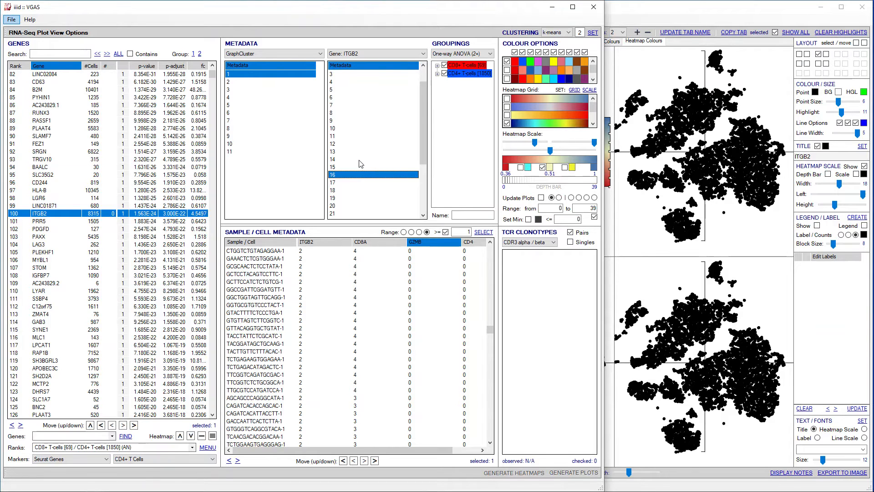
right_click(359, 161)
mouse_move(428, 235)
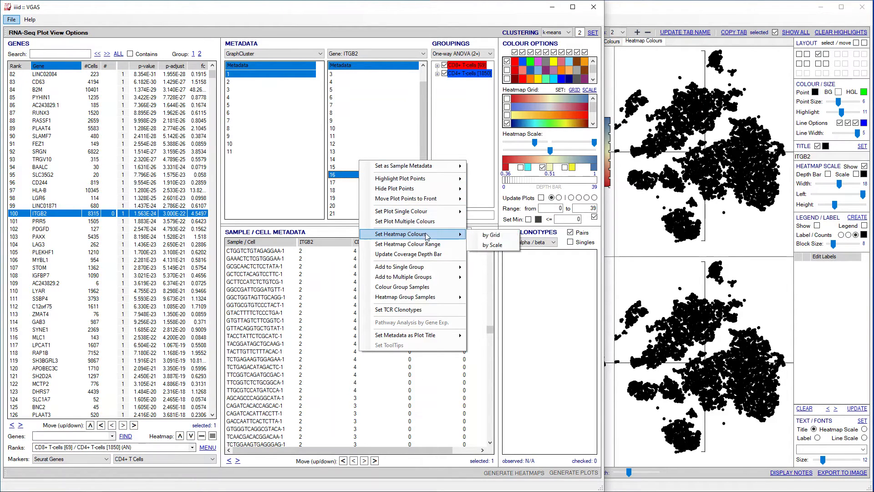
click(505, 239)
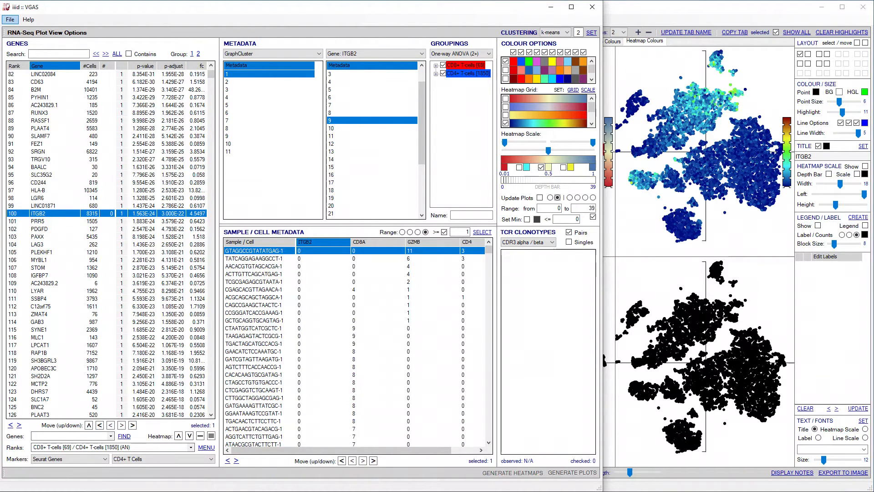
Show the heatmap scale on the upper-left plot with its scale values and depth bar
click(864, 166)
click(858, 175)
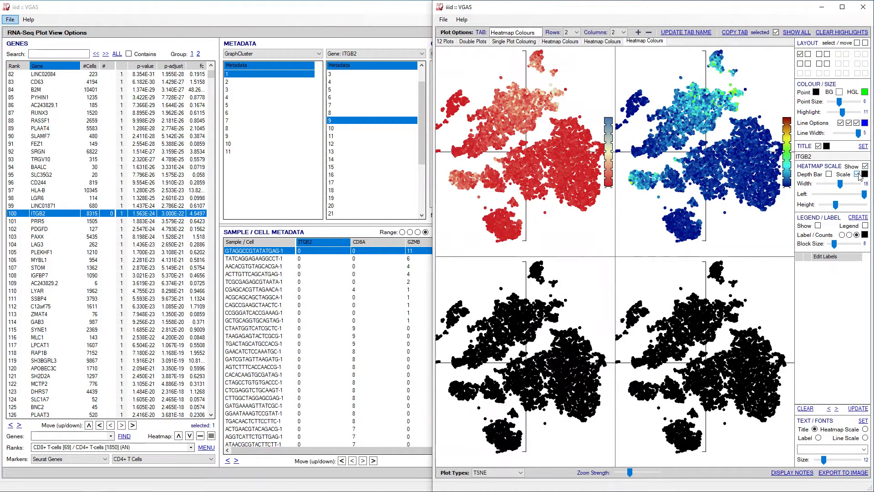
click(829, 174)
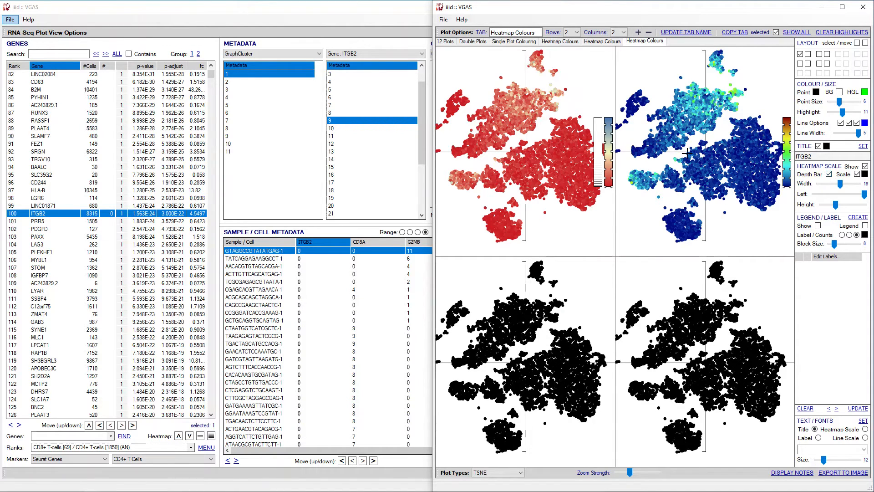
Move the upper-left plot's heatmap scale into that plot's upper-right corner
right_click(634, 160)
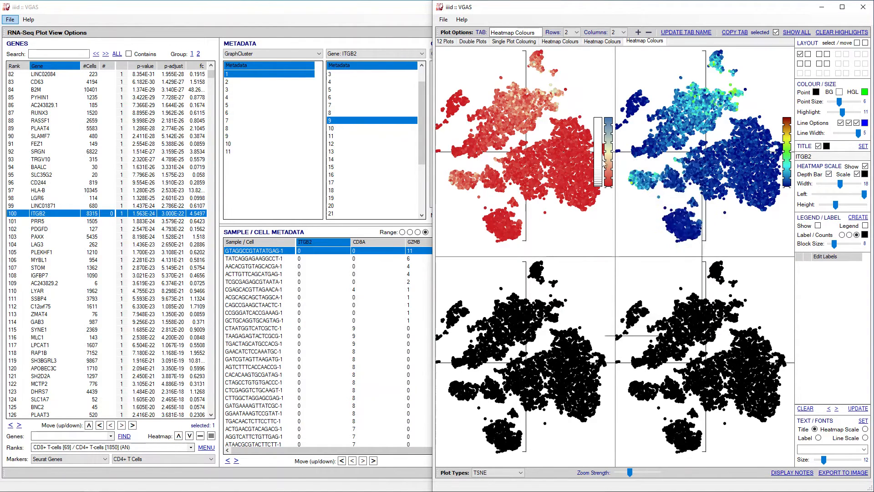
right_click(603, 160)
mouse_move(653, 254)
mouse_move(705, 255)
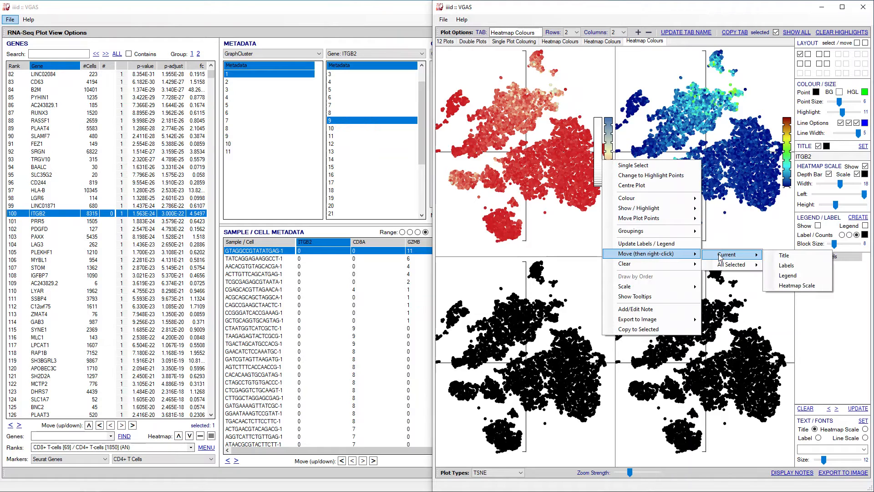
click(796, 285)
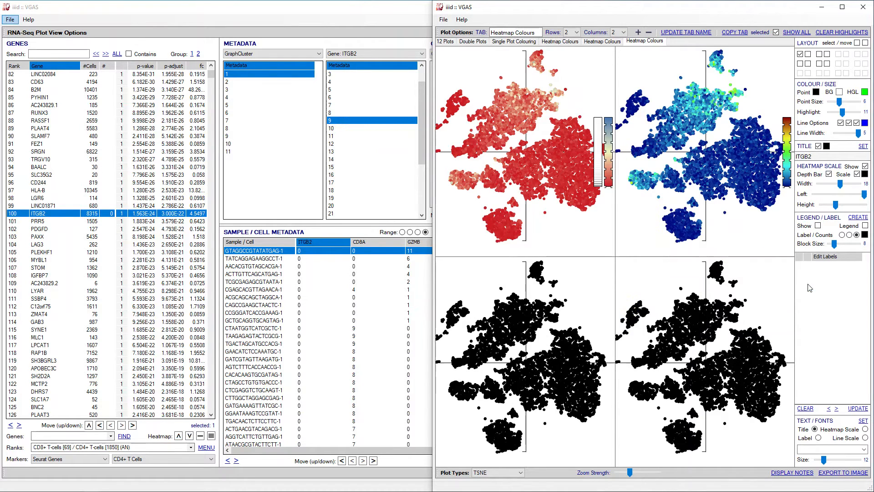
right_click(572, 63)
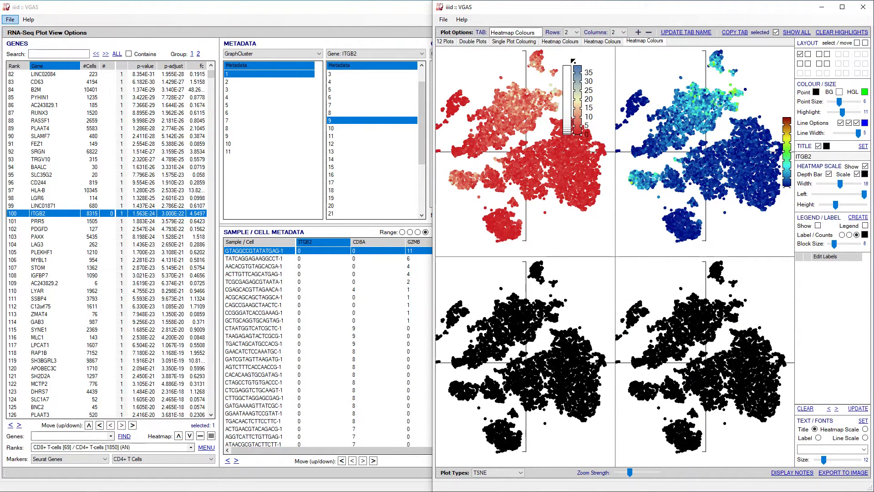
click(583, 53)
click(586, 51)
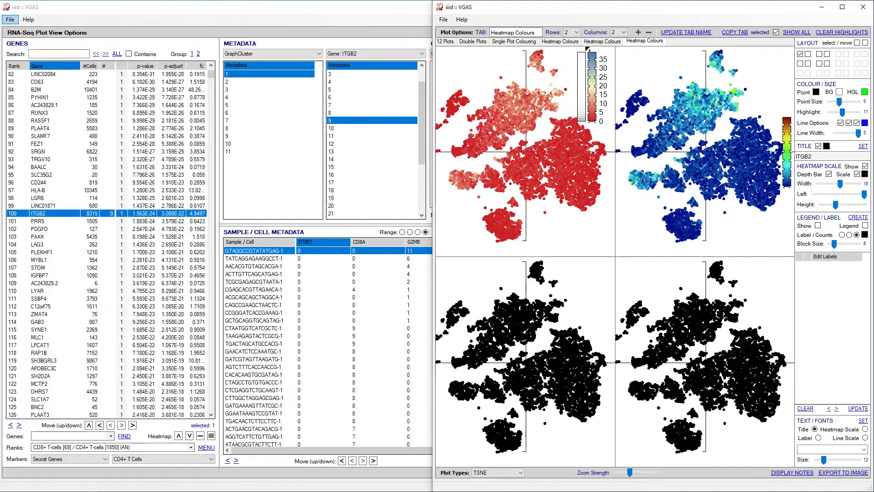
click(589, 48)
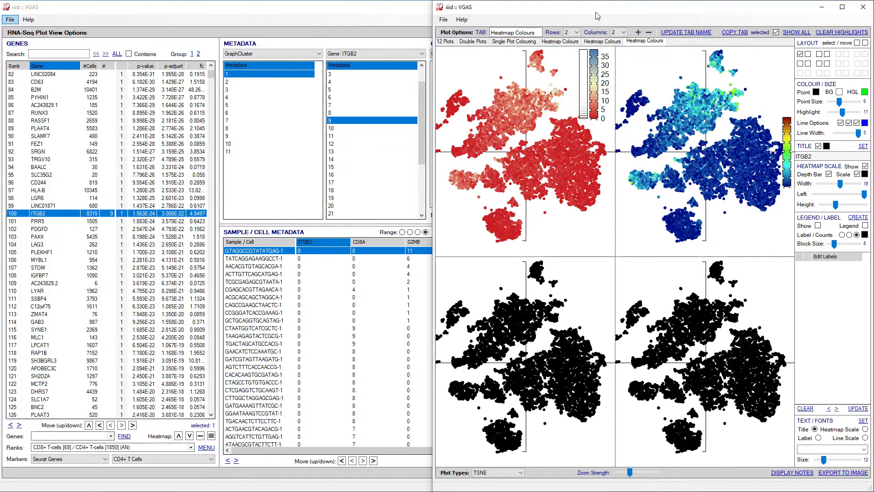
Move the plot window clear of the colour options and enable Update Plots with its second option
drag(597, 11, 768, 12)
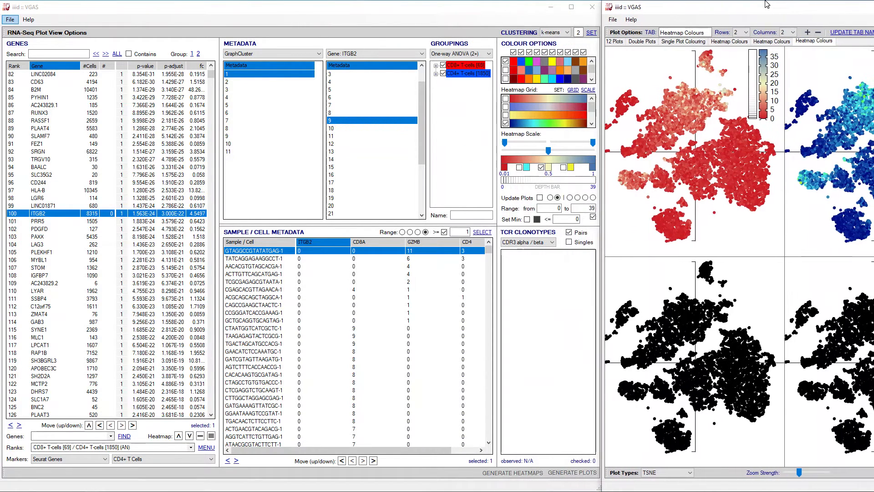
click(539, 197)
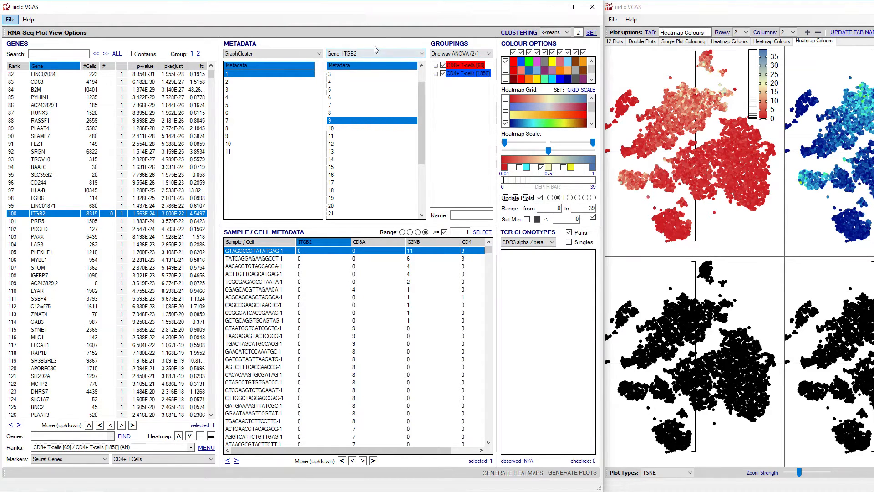
click(557, 198)
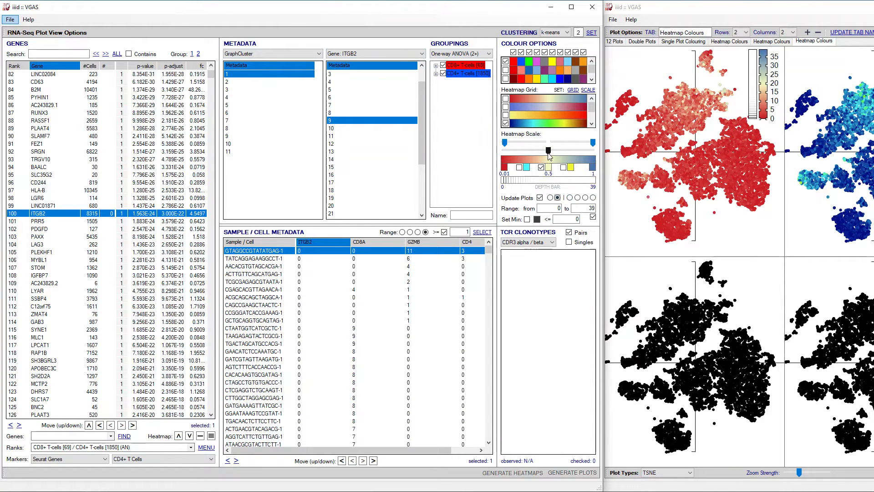
Shift the midpoint of the heatmap scale to 0.28
mouse_move(550, 155)
mouse_down()
mouse_move(581, 155)
mouse_move(499, 159)
mouse_up()
drag(513, 159, 525, 155)
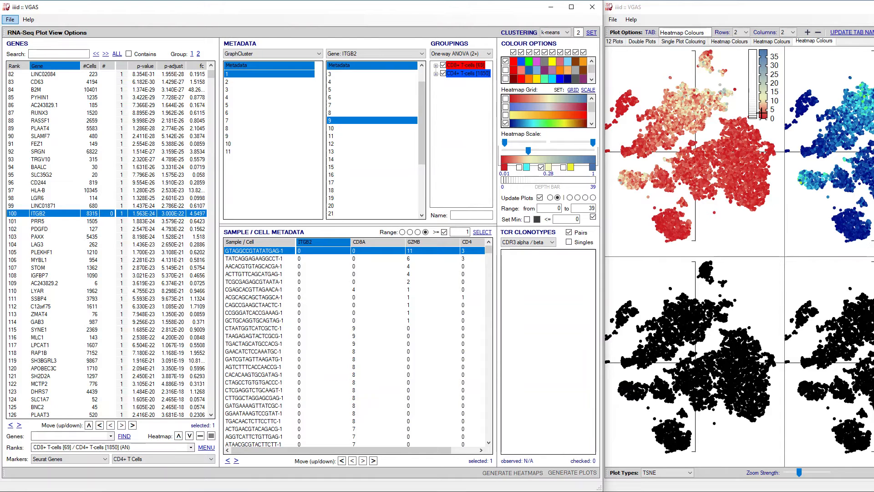
Choose the blue-to-red gradient in the heatmap grid and load it into the heatmap scale
click(506, 107)
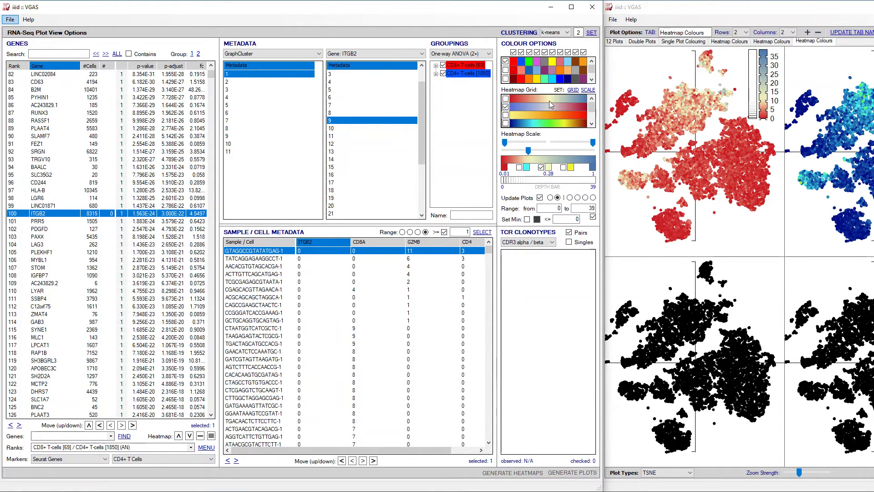
click(587, 91)
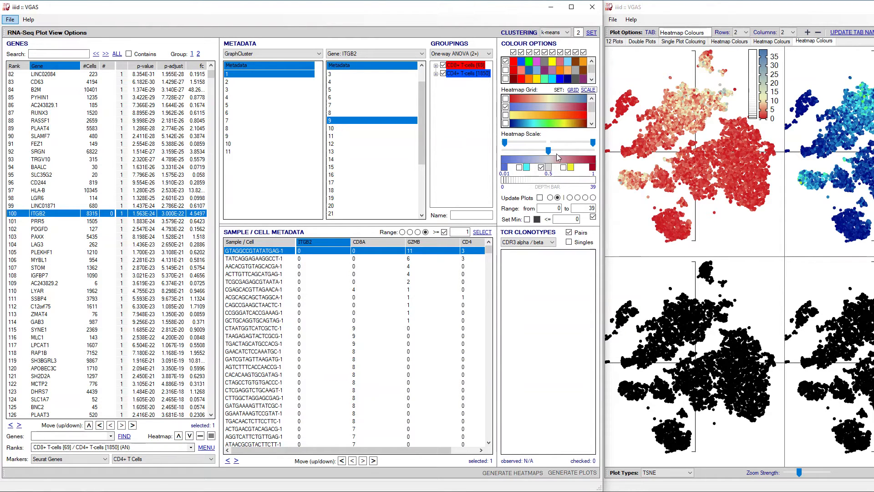
Change the heatmap scale's cyan intermediate colour to pink and include both the pink and yellow colours in the gradient
click(526, 167)
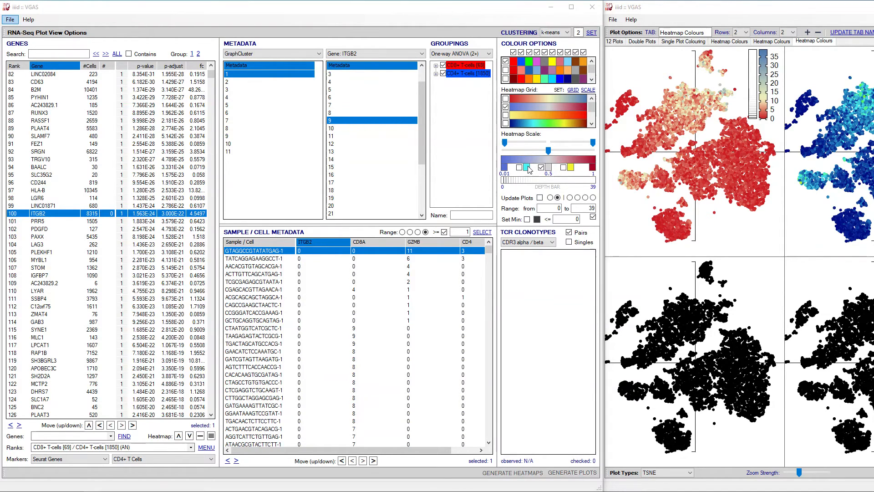
click(478, 142)
click(404, 255)
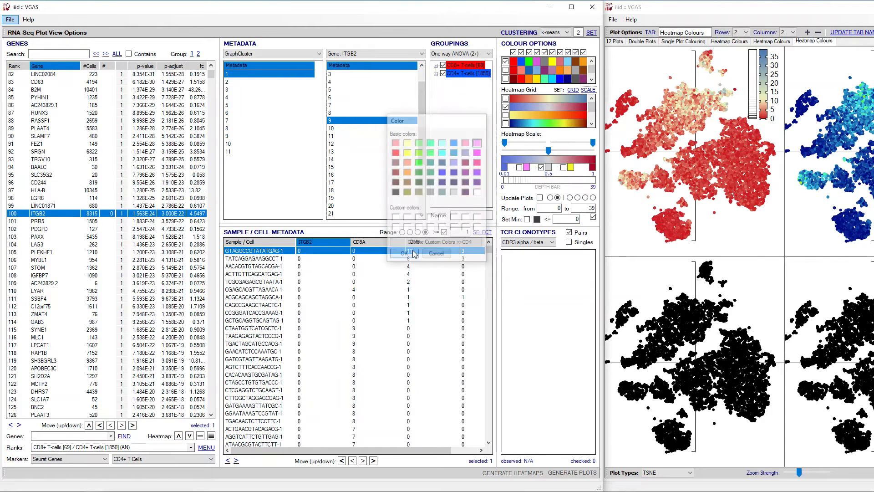
click(520, 167)
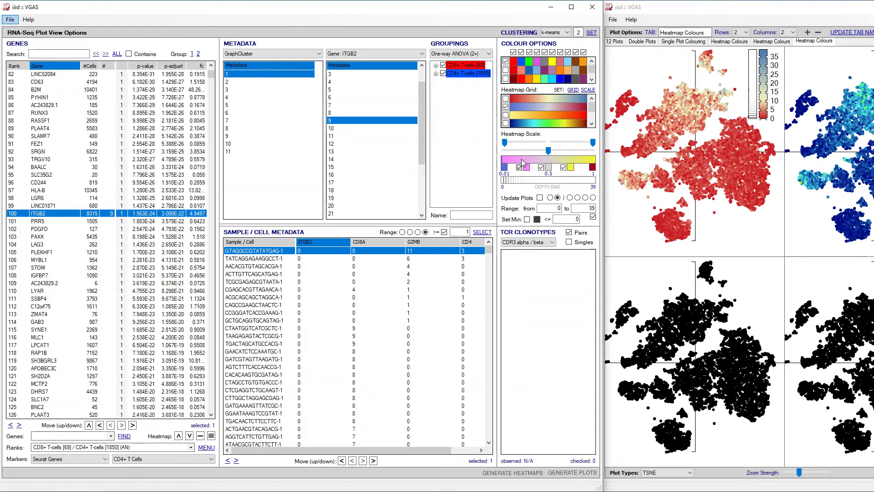
Enable the Set Min colour and apply Grid after bringing the further Heatmap Grid gradients into view
click(527, 220)
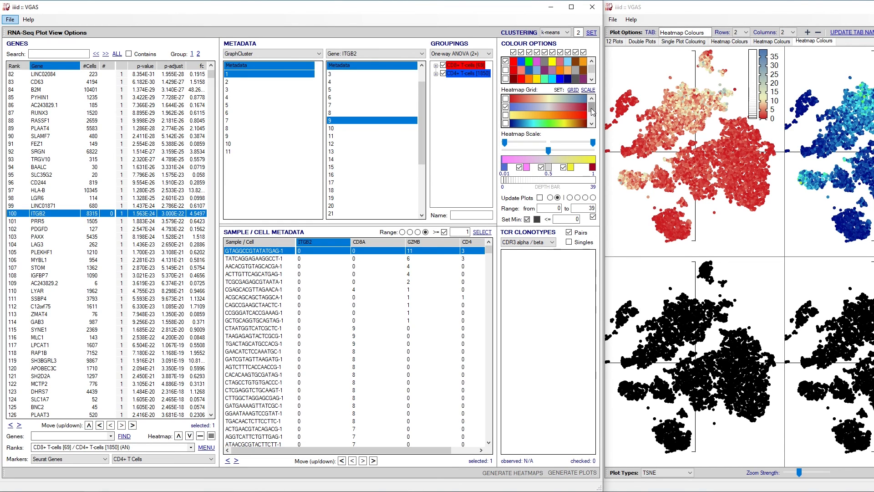
drag(591, 108, 591, 120)
click(571, 90)
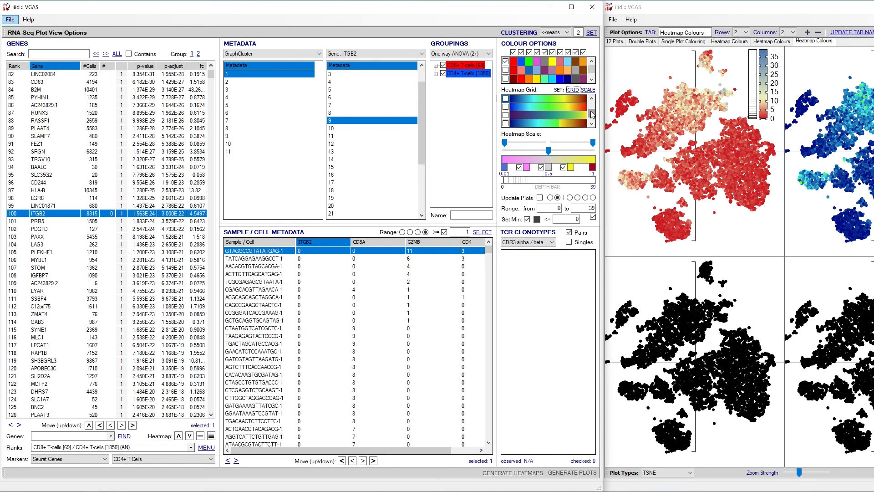